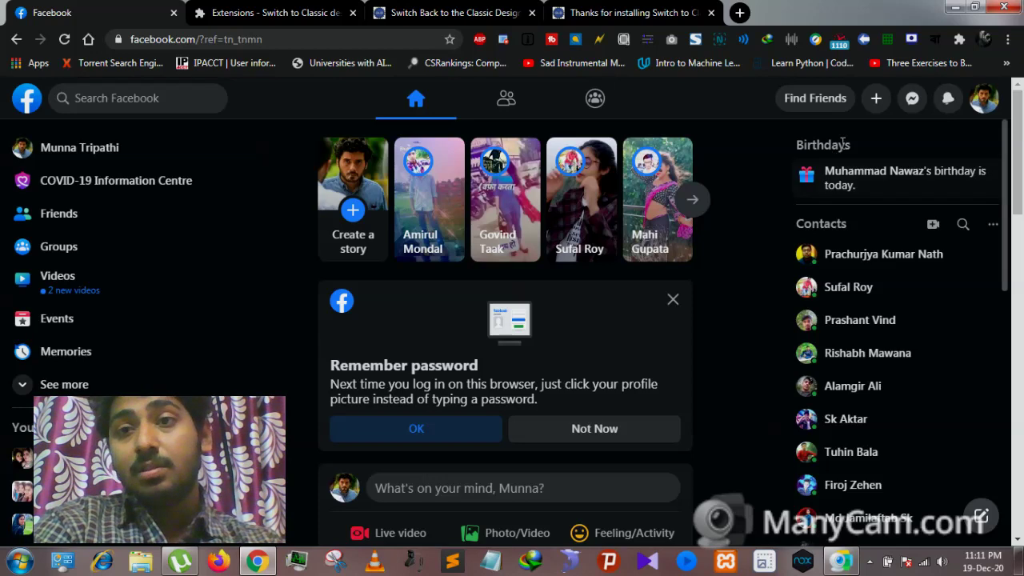
Open the Account menu from the profile avatar at the top right of the home feed.
click(992, 103)
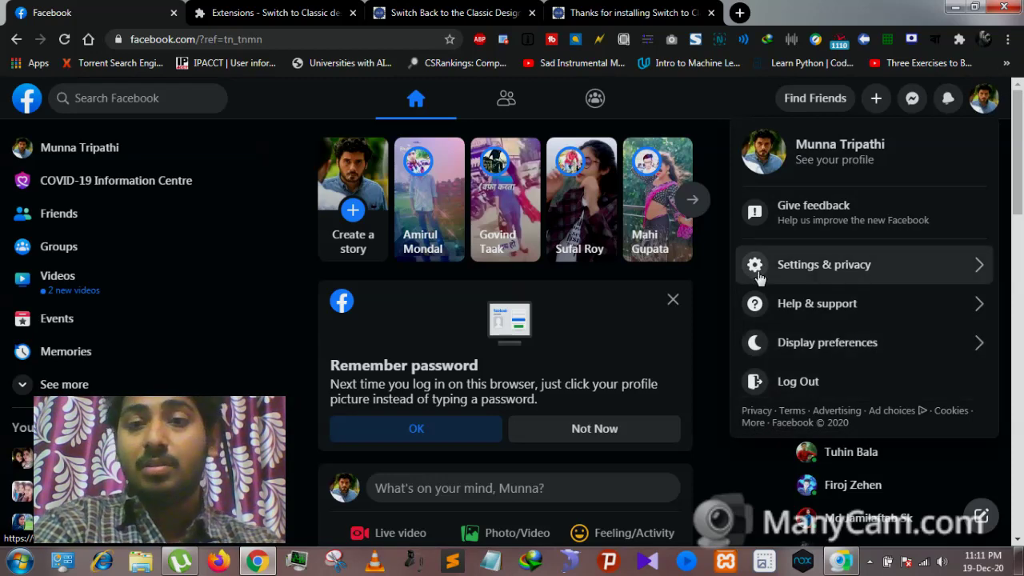
Open your own profile via 'See your profile' and scroll through its About overview.
click(716, 255)
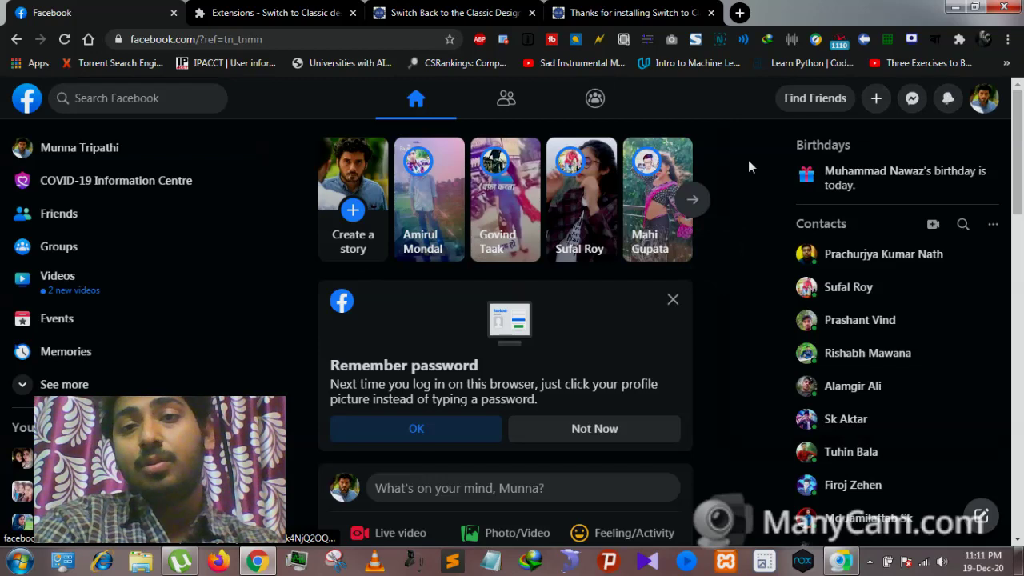
click(982, 103)
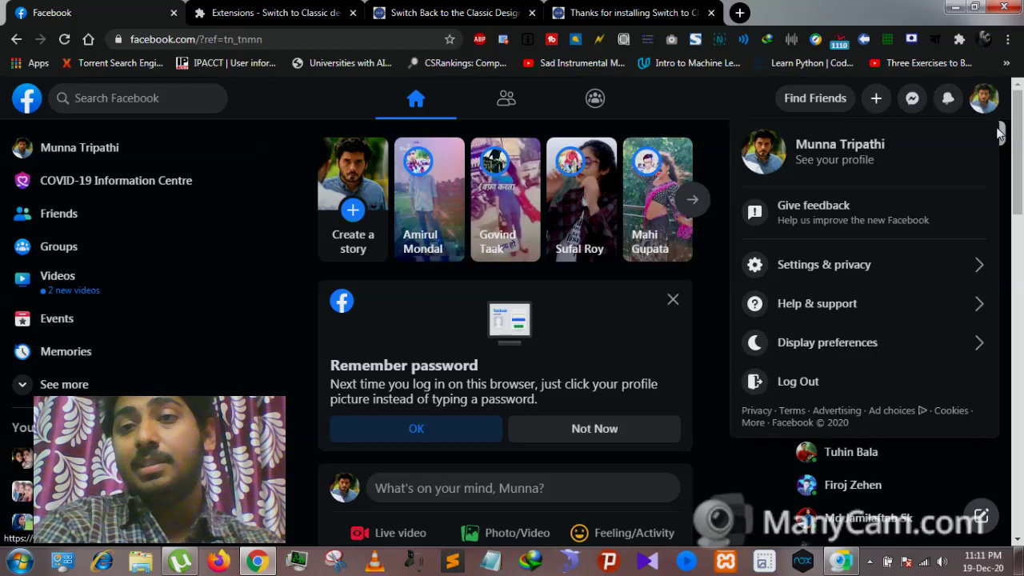
click(853, 172)
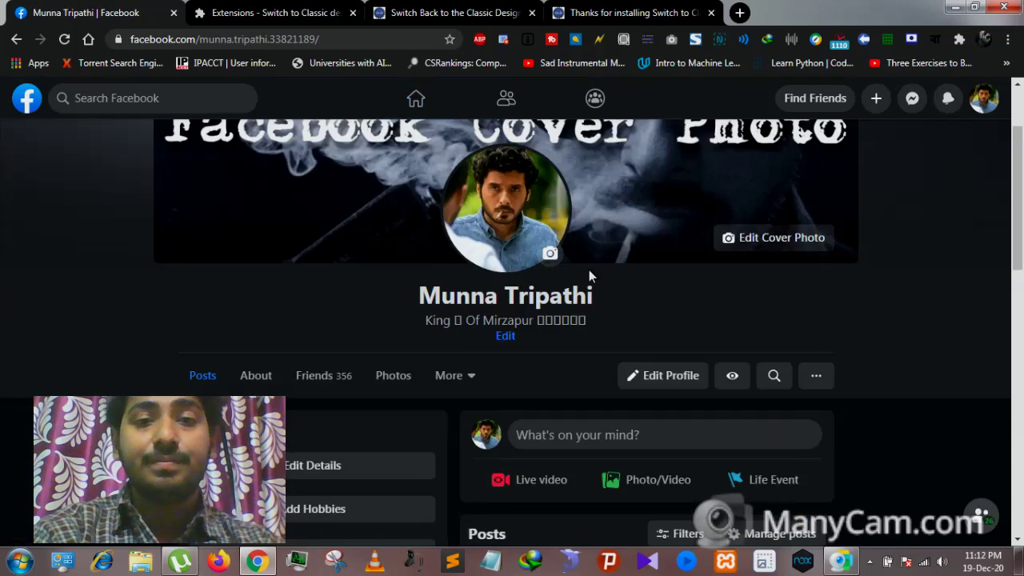
click(258, 375)
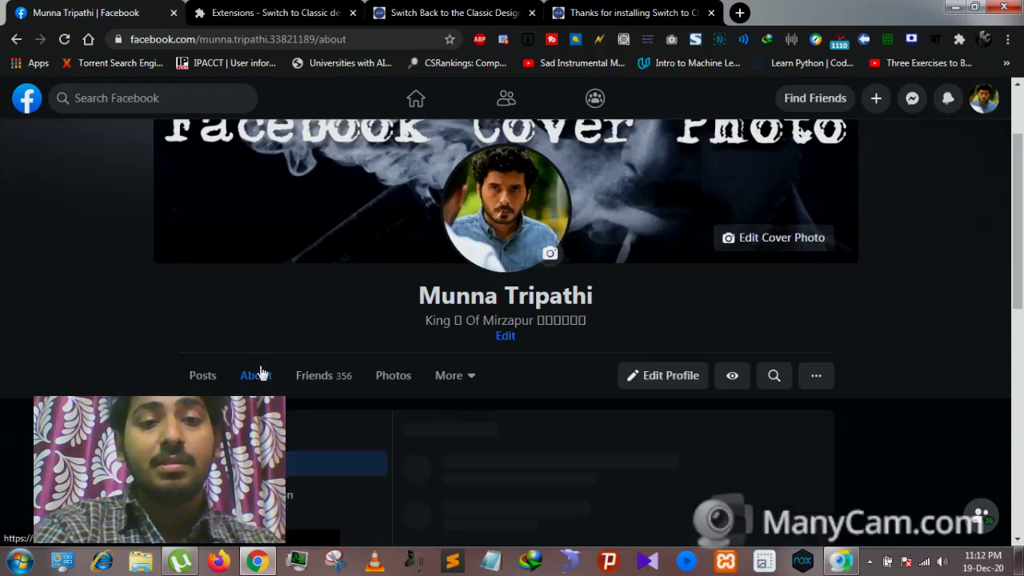
scroll(121, 360, down, 2)
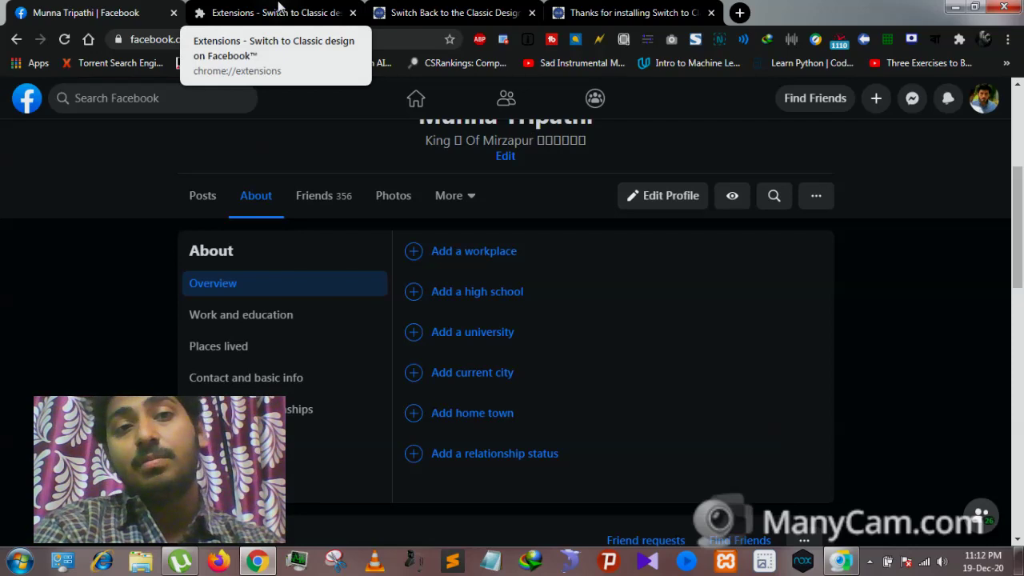
Toggle the Switch to Classic design on Facebook extension On, then return to the About page.
click(278, 8)
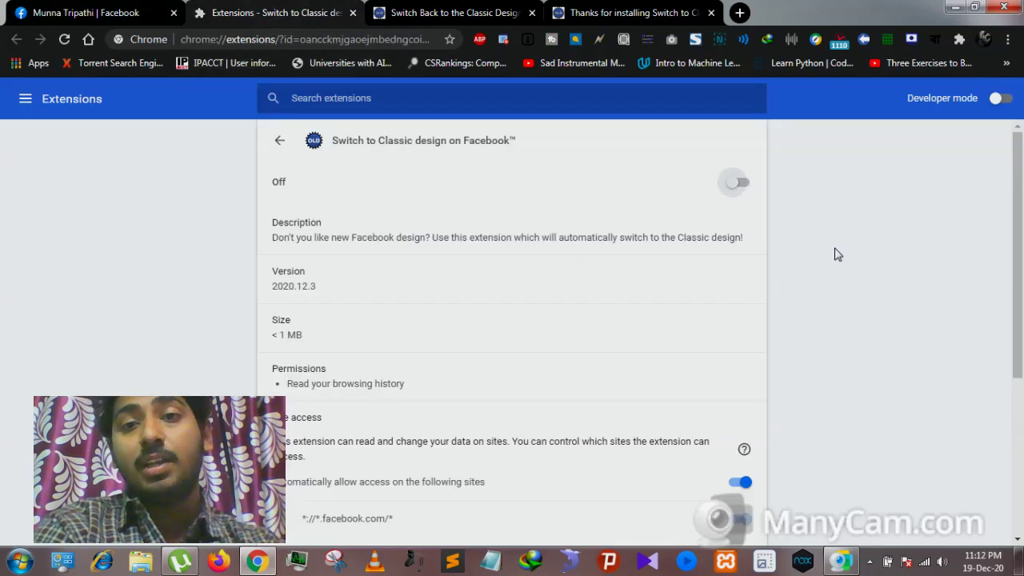
click(733, 183)
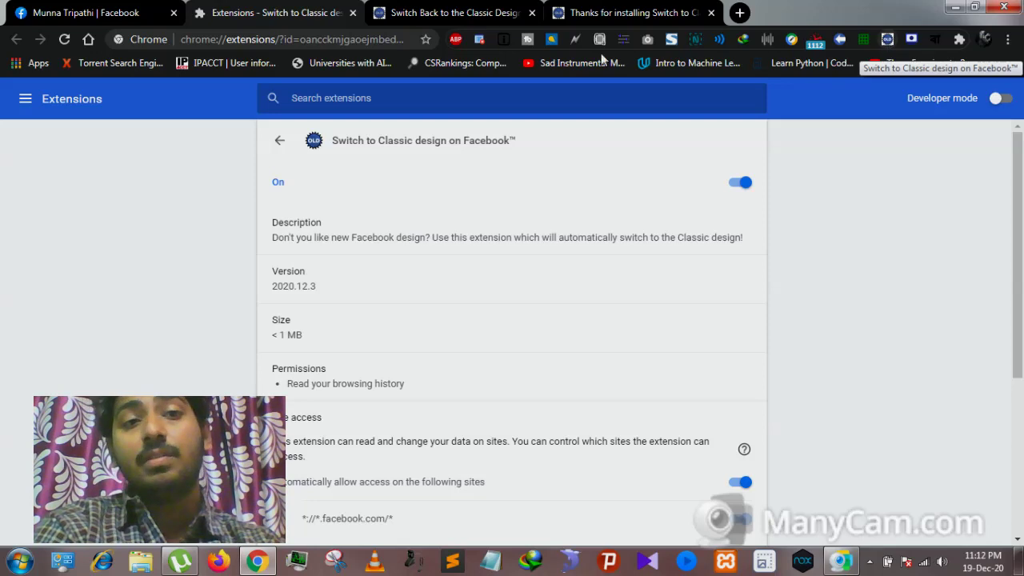
click(88, 12)
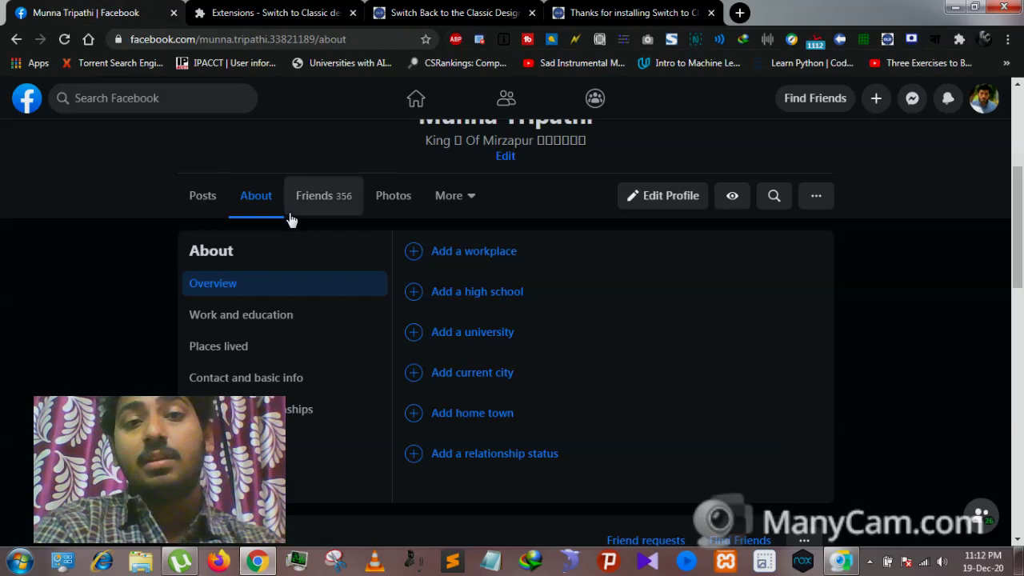
Select 'Classic design (Fix 2)' in the extension's options, then view and close the cover photo.
scroll(874, 197, up, 1)
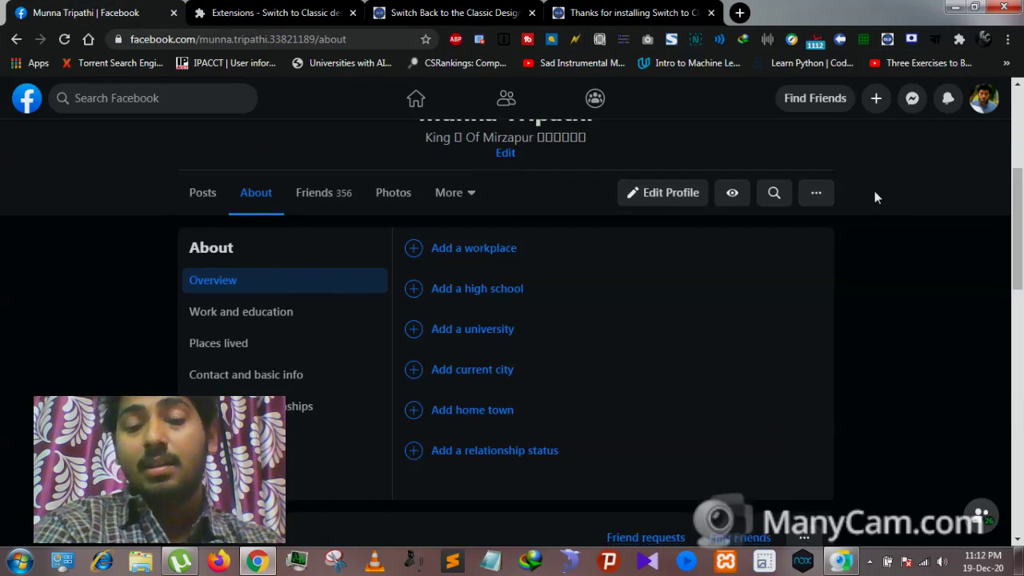
scroll(875, 196, up, 3)
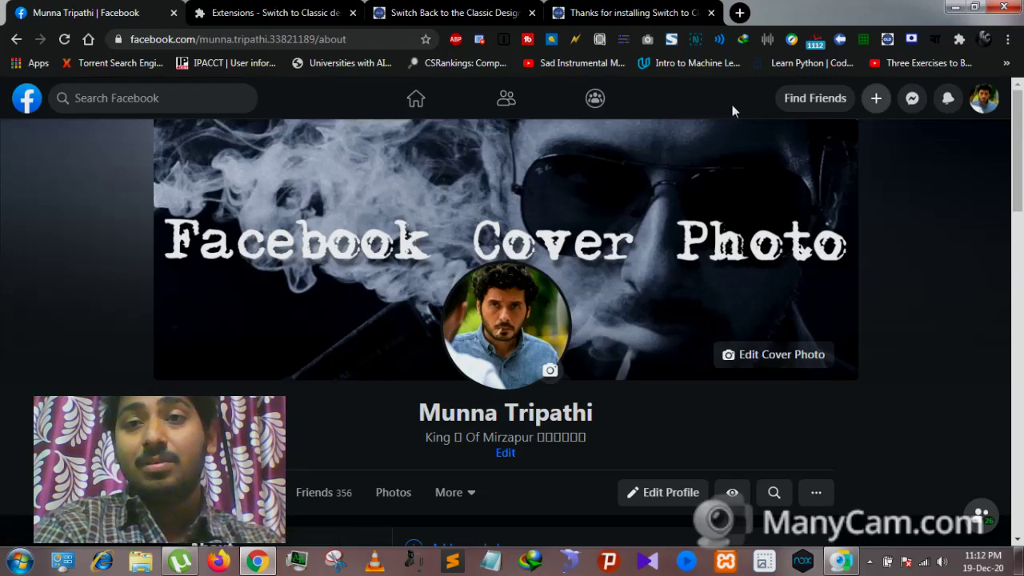
click(887, 40)
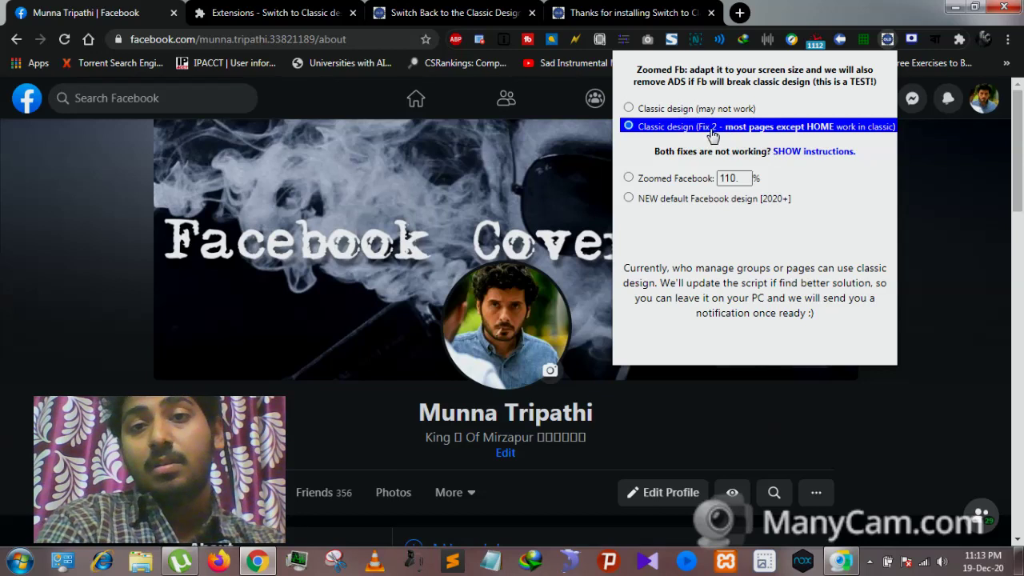
click(643, 131)
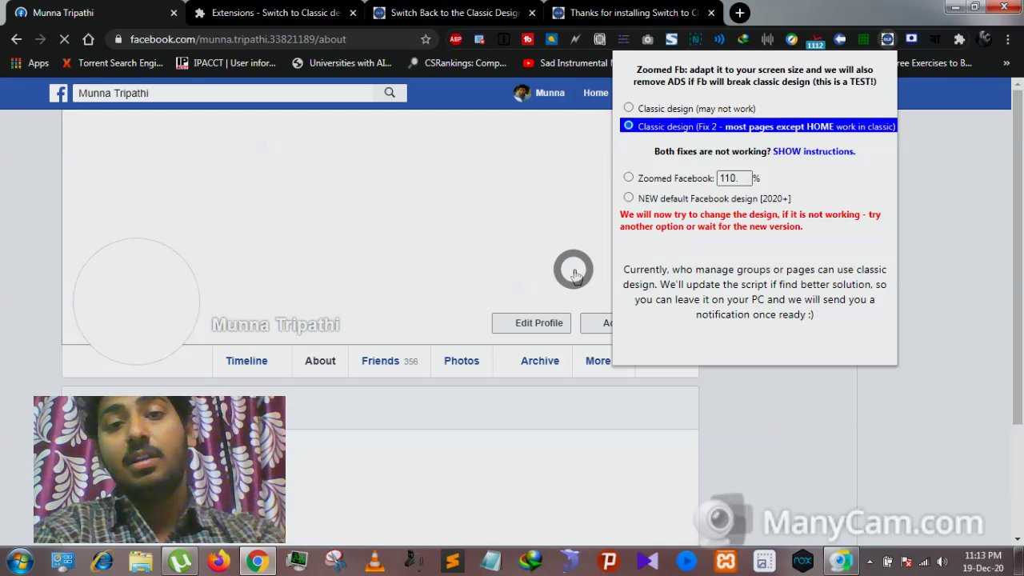
click(577, 277)
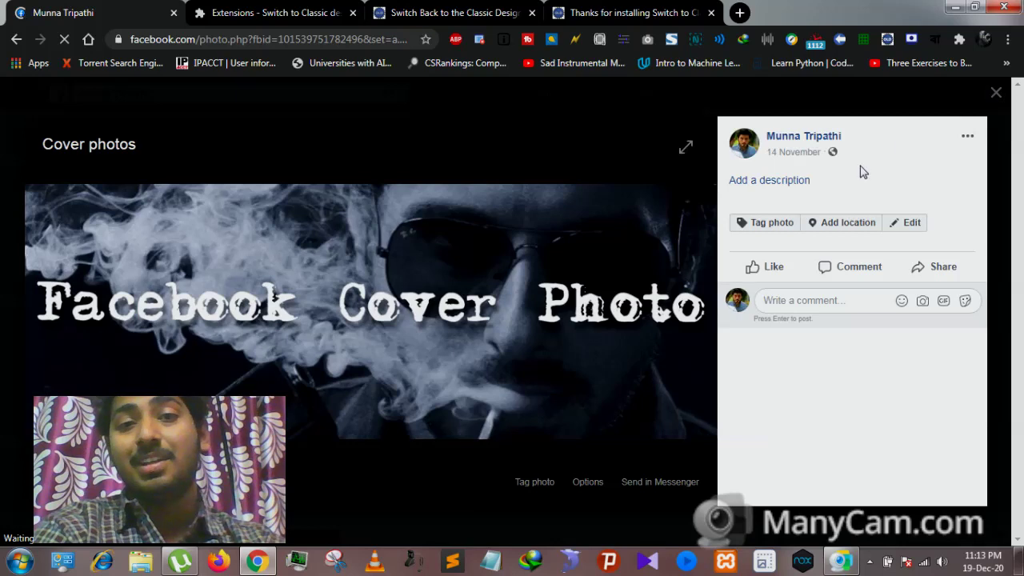
click(996, 92)
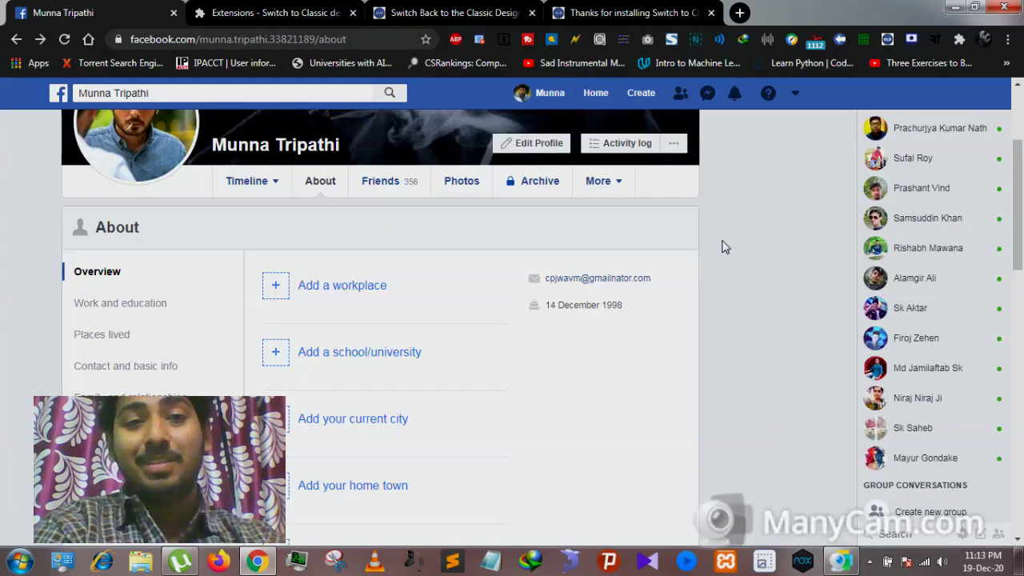
Visit the profile's Photos tab in the classic layout, then open the Activity log.
scroll(724, 246, up, 3)
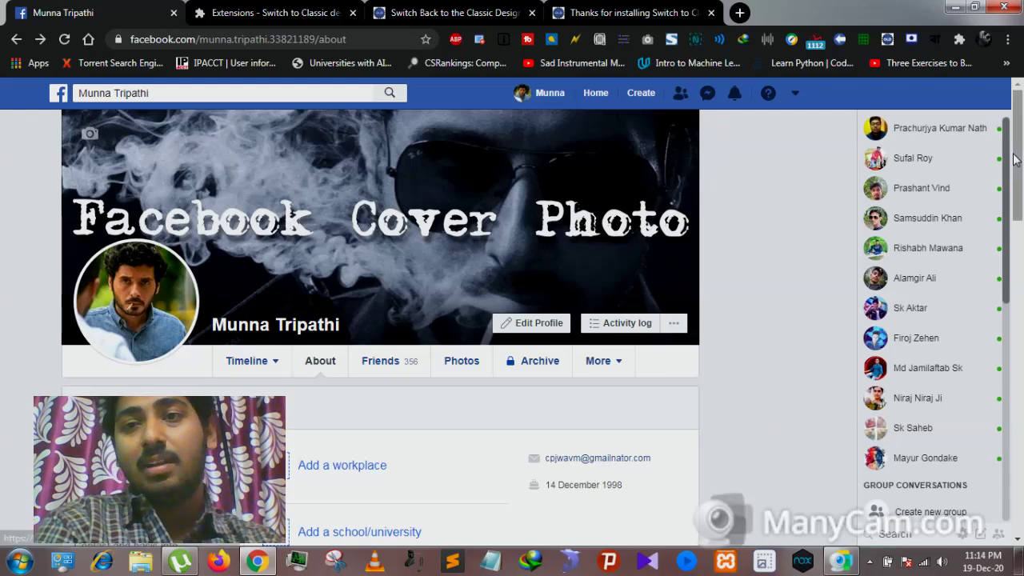
drag(1015, 159, 1019, 207)
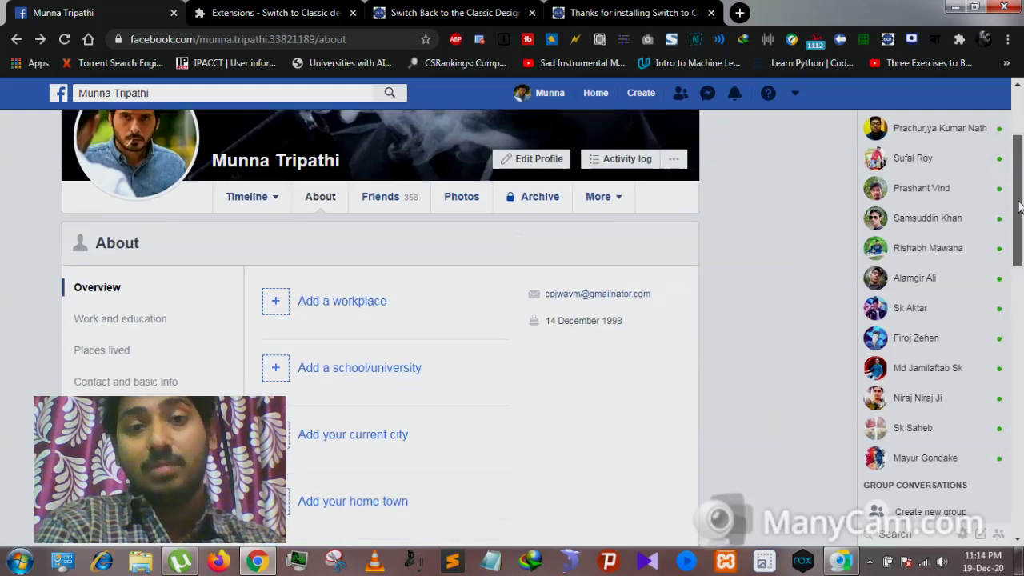
scroll(1019, 206, up, 2)
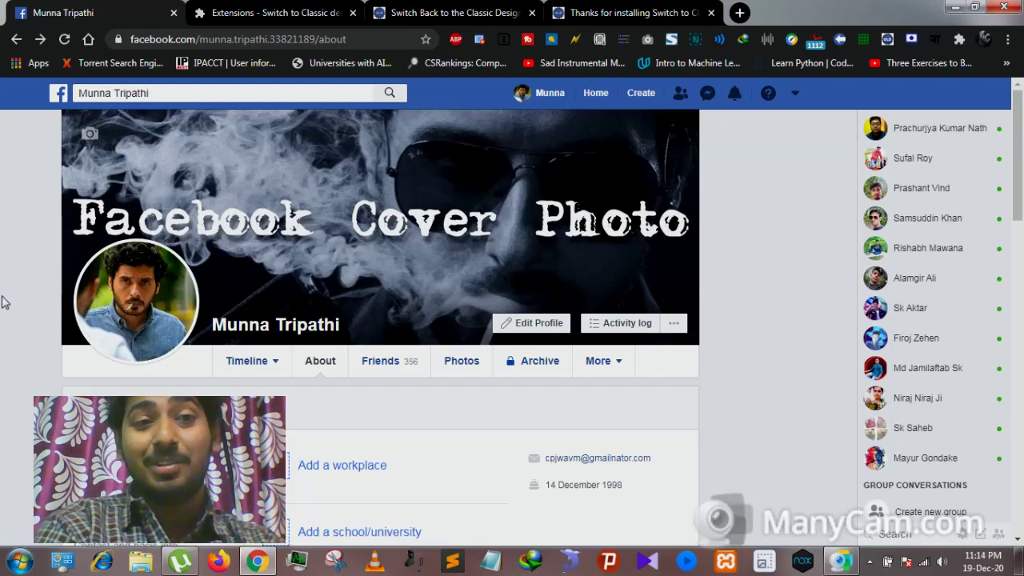
click(784, 221)
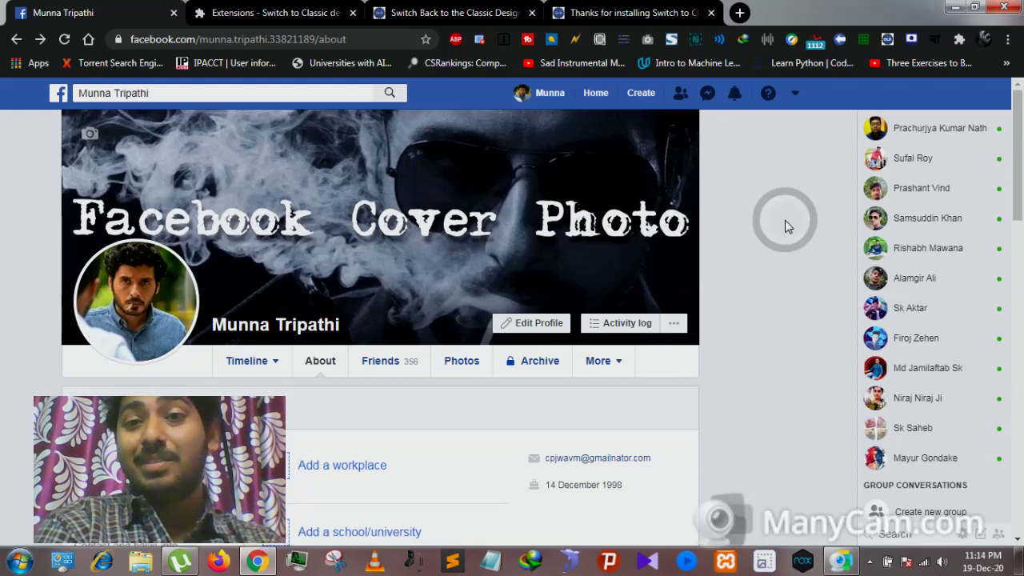
mouse_move(1018, 169)
mouse_down()
mouse_move(1021, 184)
mouse_move(1019, 170)
mouse_up()
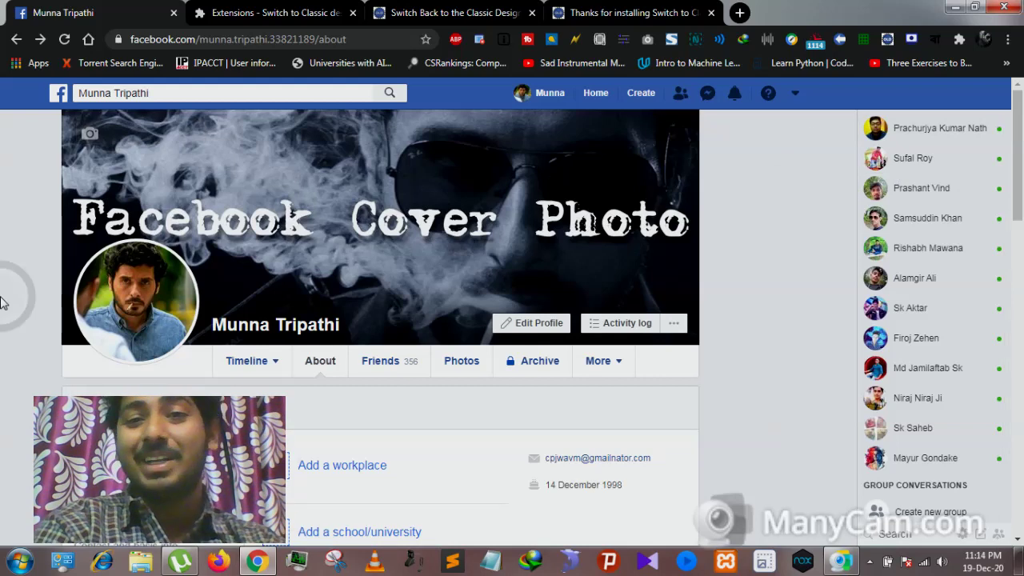
click(741, 195)
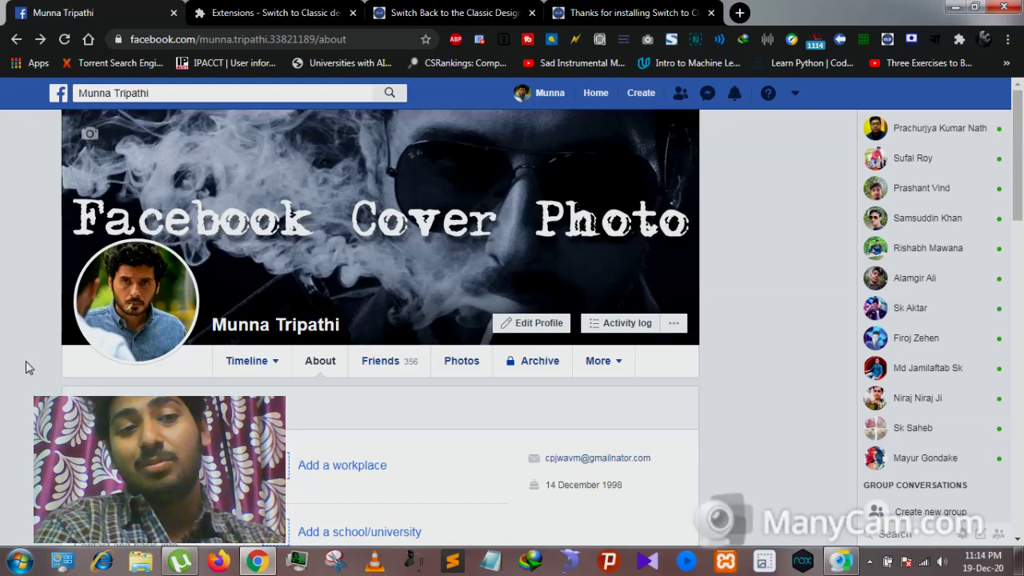
scroll(25, 364, down, 1)
scroll(25, 364, down, 3)
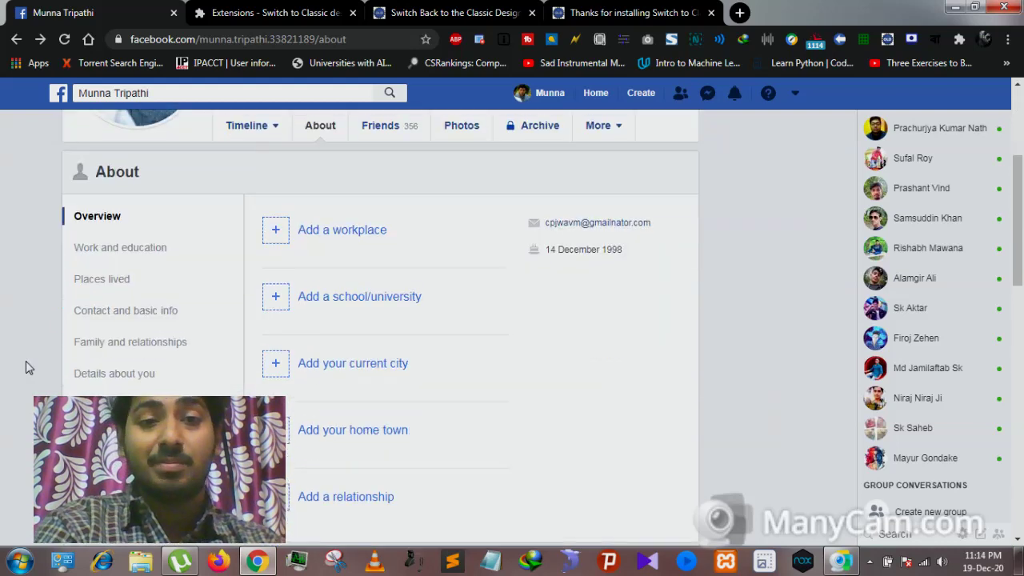
scroll(355, 313, up, 1)
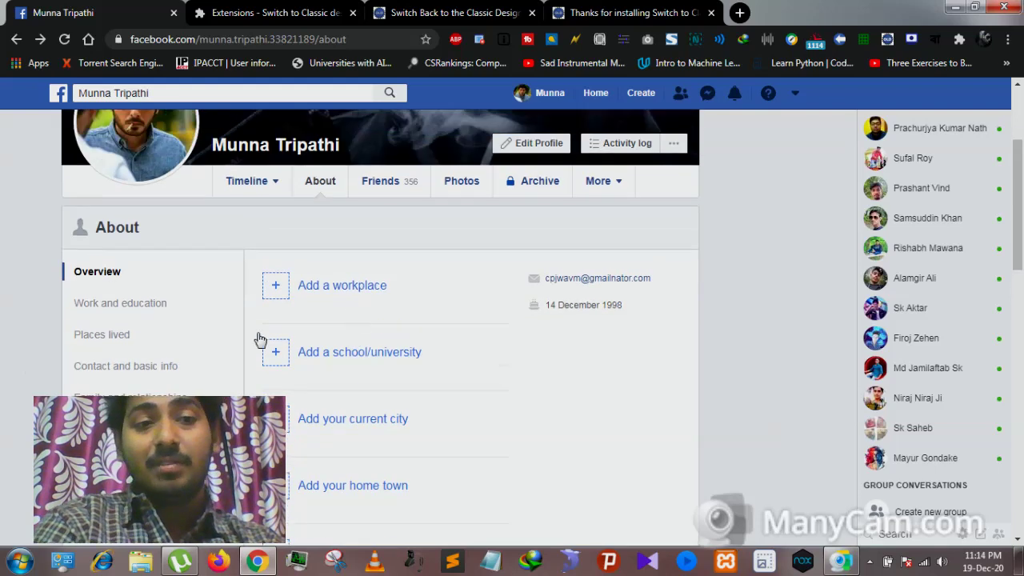
click(462, 182)
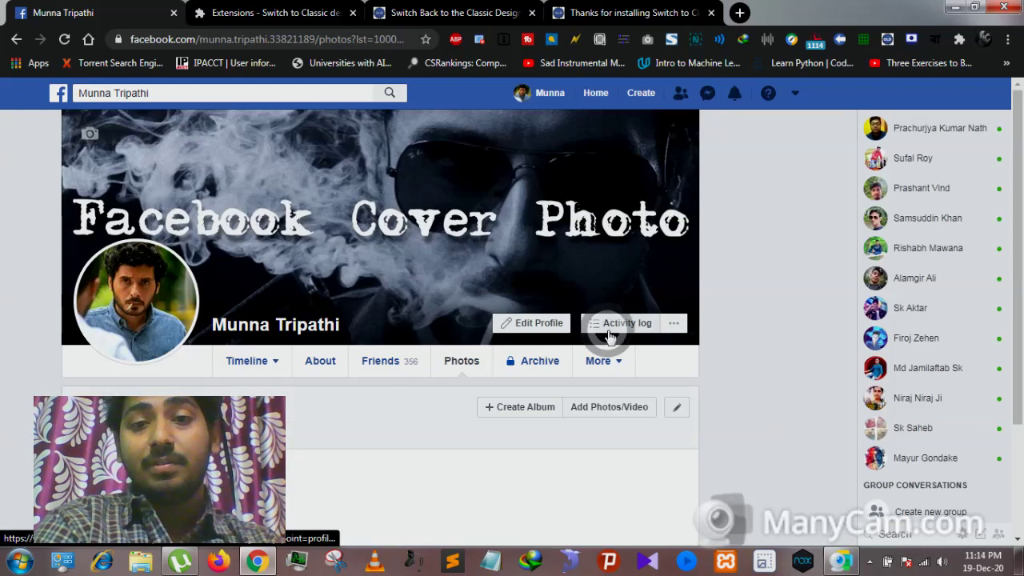
click(609, 330)
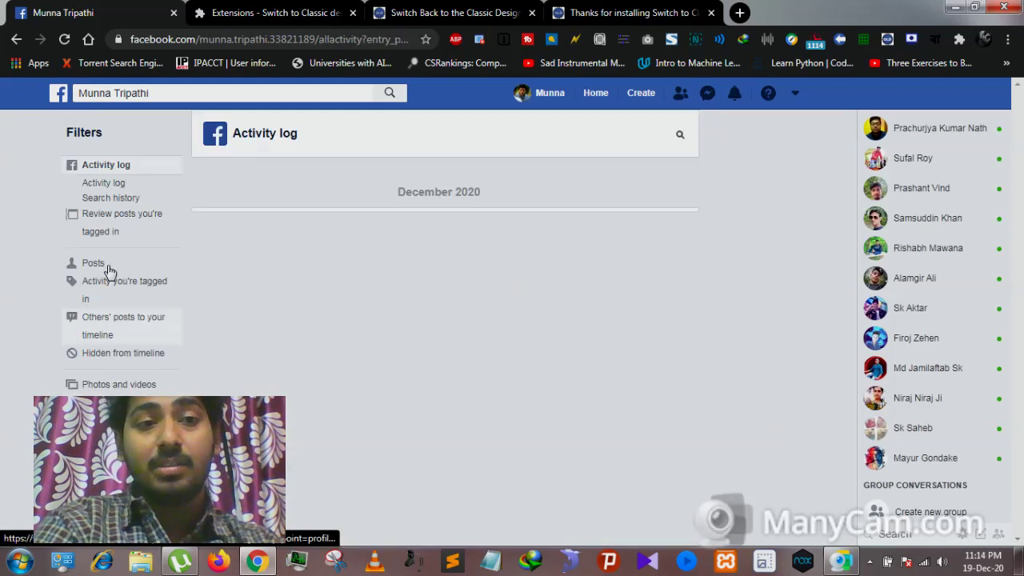
Filter the Activity log to Posts, dismiss the tour tip, and show recent Messenger conversations.
click(105, 267)
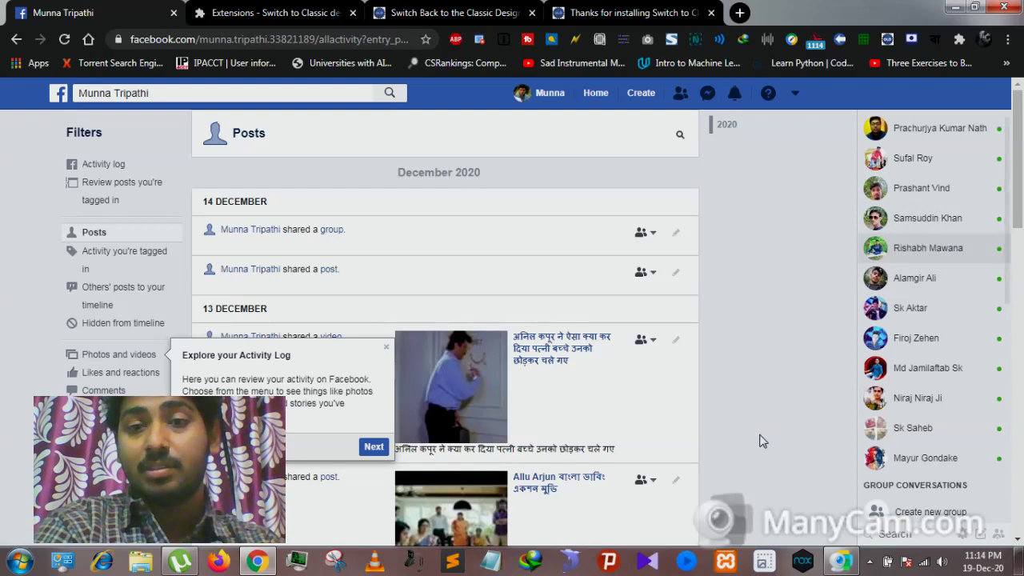
click(387, 350)
mouse_move(928, 248)
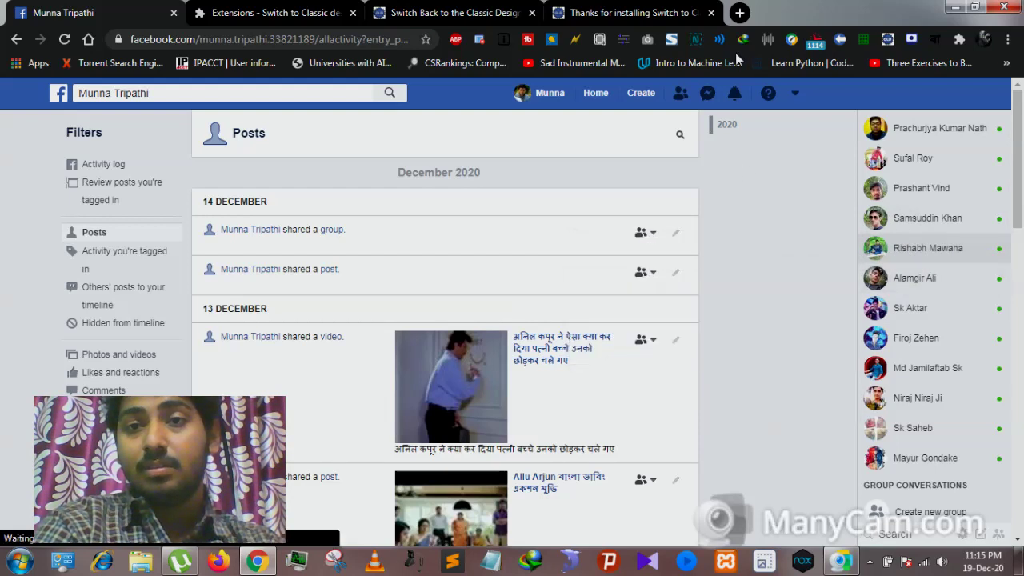
click(707, 95)
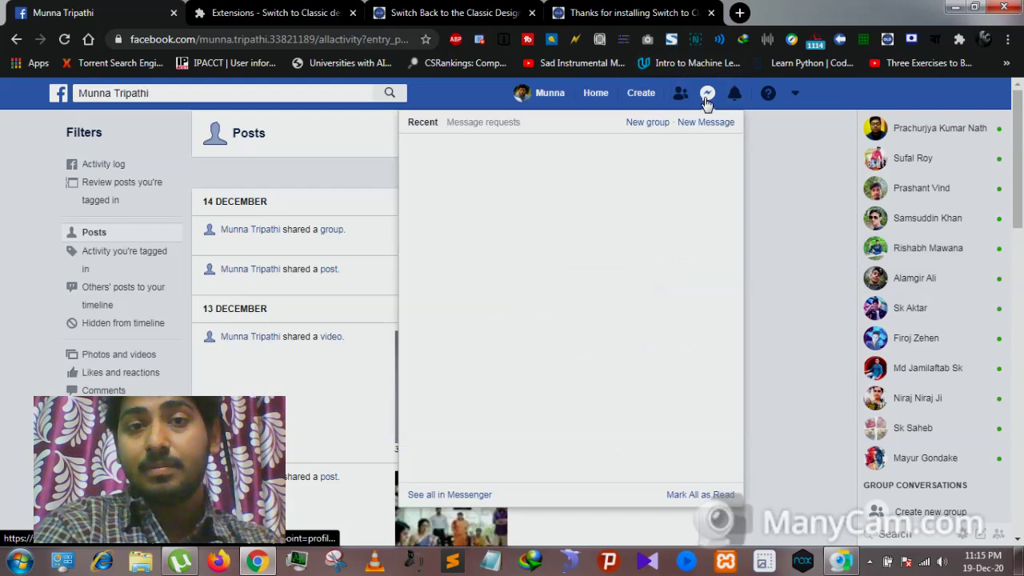
Open the full Messenger chats page and switch to a different conversation.
click(454, 494)
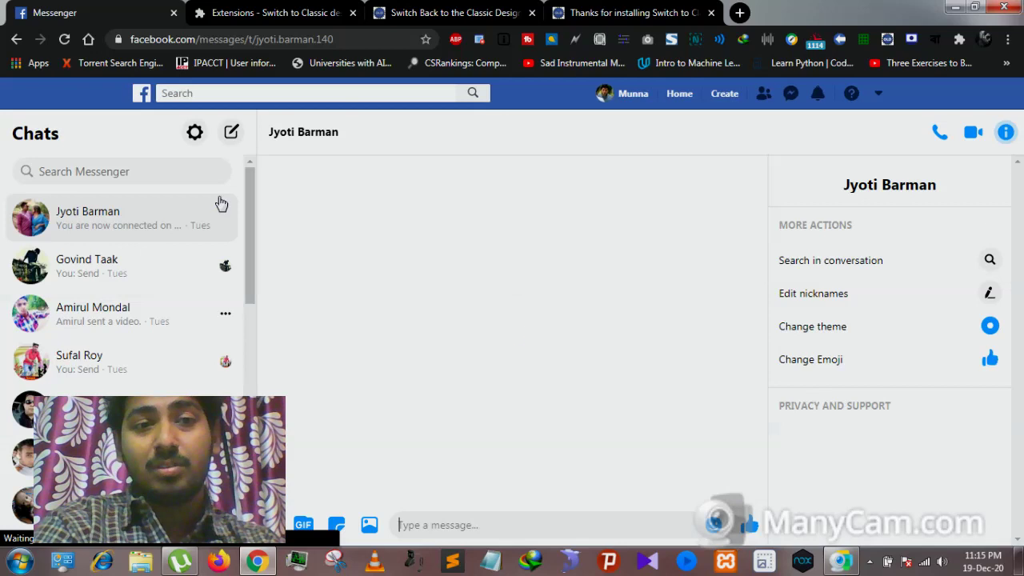
drag(248, 201, 249, 233)
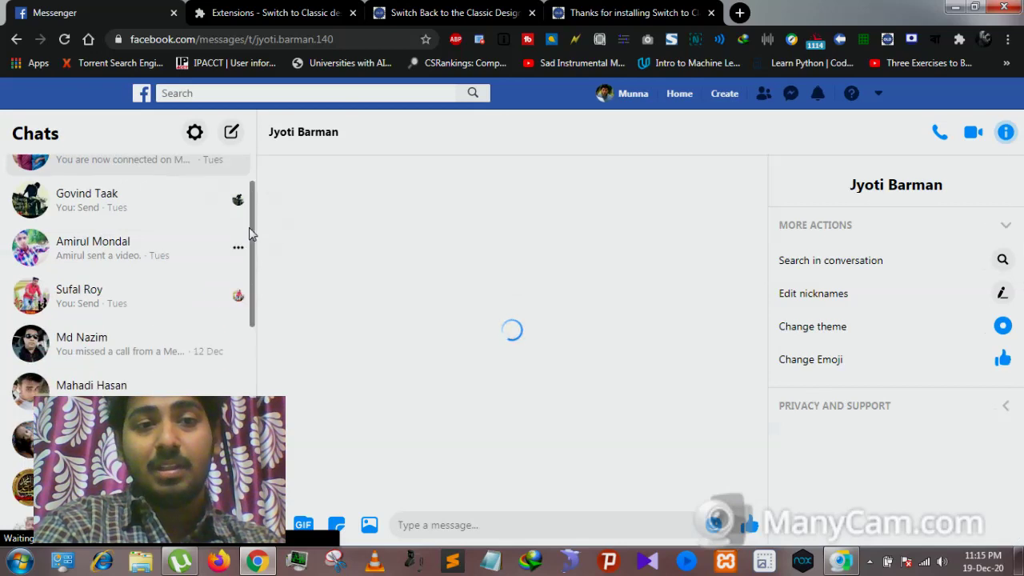
click(126, 333)
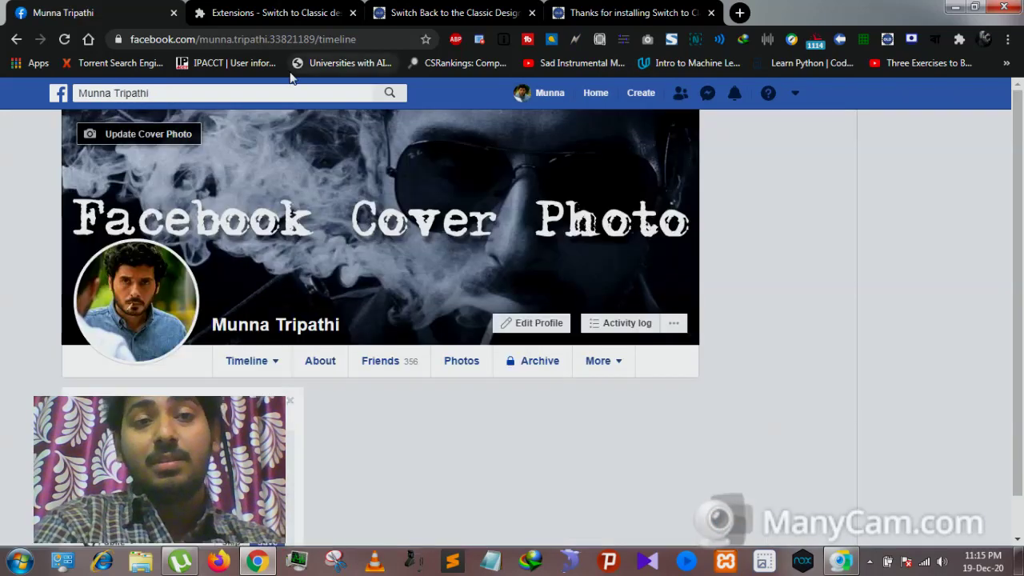
Go to the Facebook Home feed and open Stories, then move to the Switch to Classic website tab.
click(276, 12)
click(435, 12)
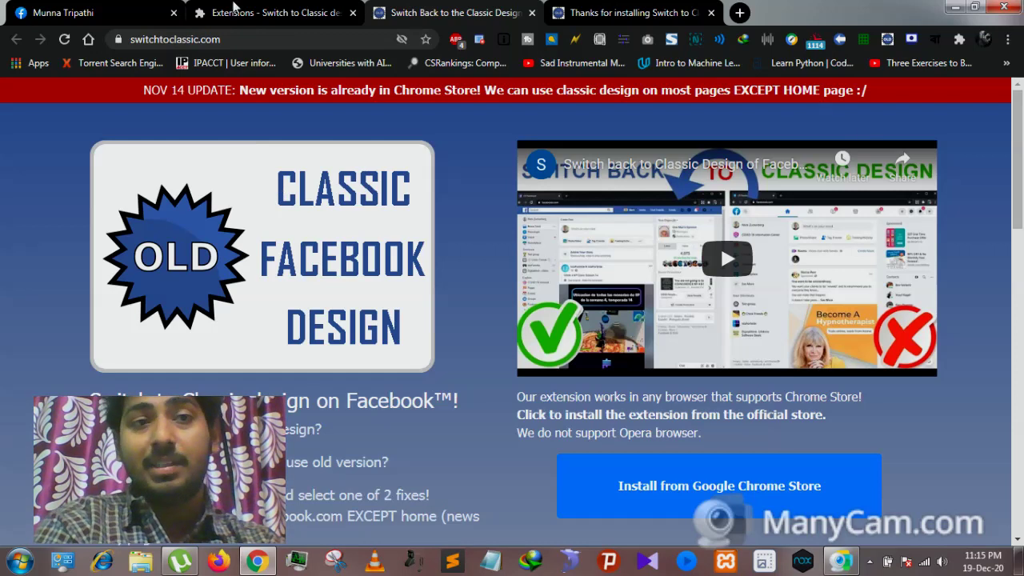
click(107, 8)
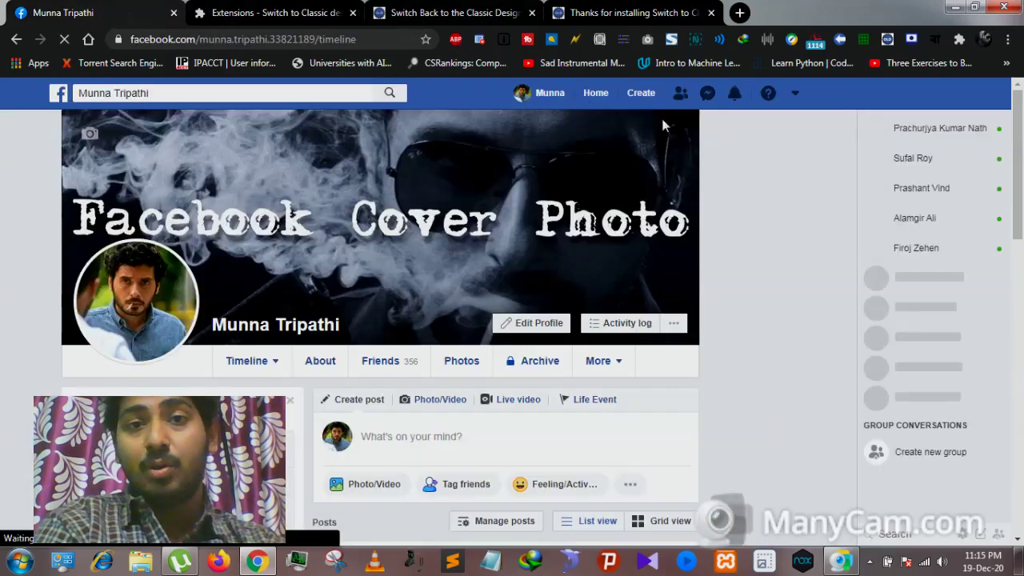
click(585, 96)
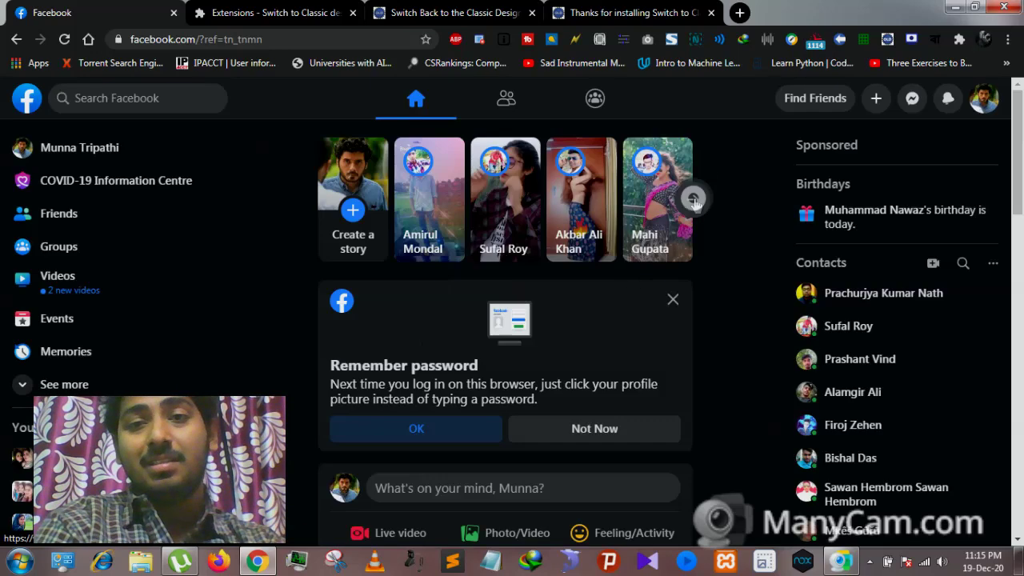
click(727, 228)
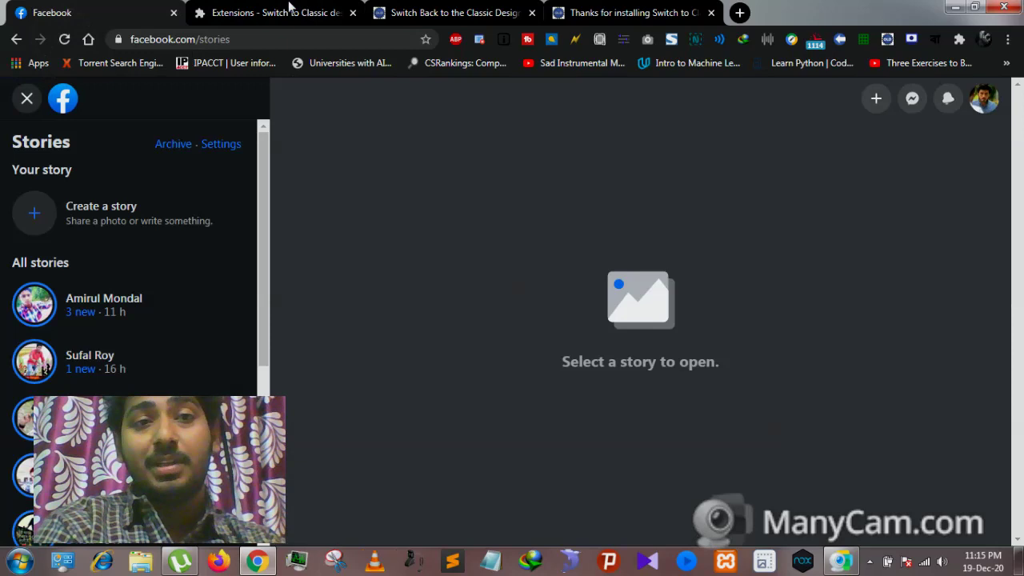
click(289, 6)
click(463, 8)
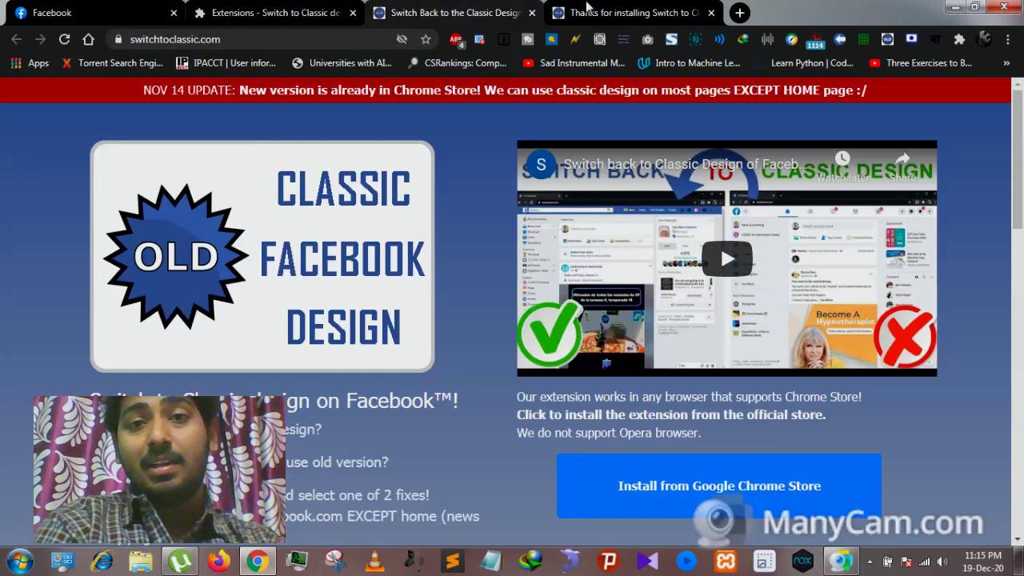
Read the 'Thanks for installing' page about Fix 2 and pinning the extension, then return to Stories.
click(590, 8)
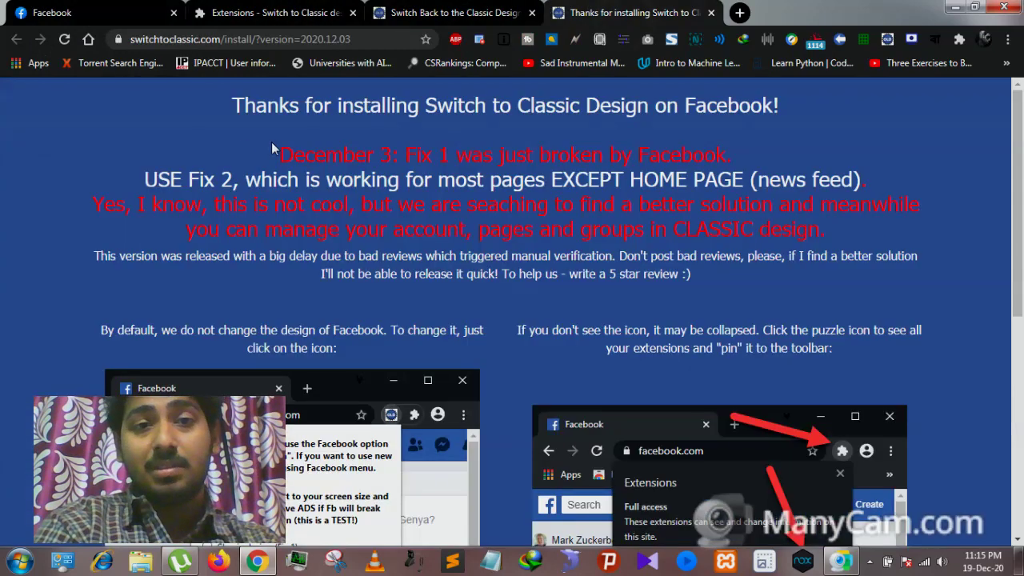
scroll(114, 145, down, 2)
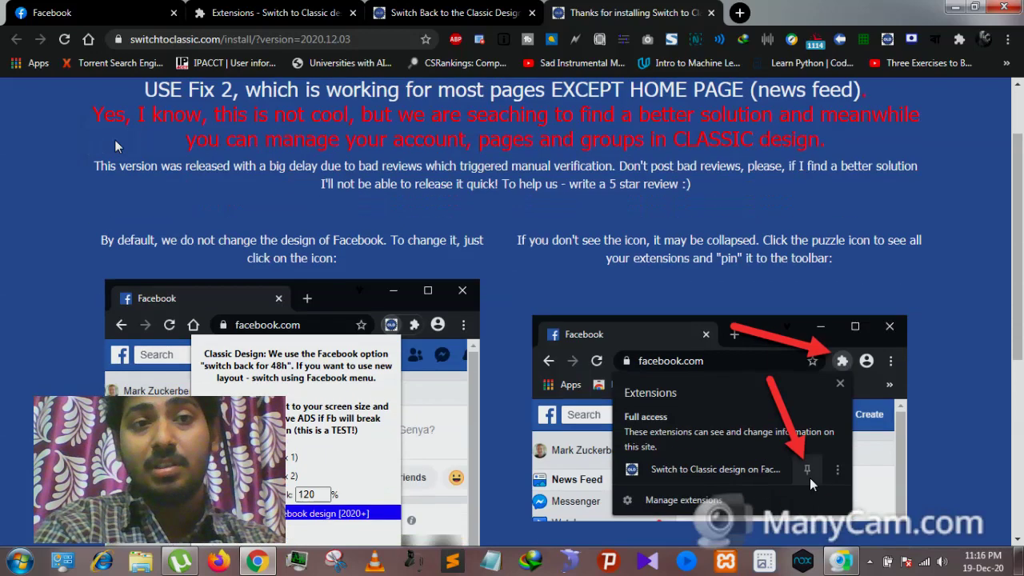
scroll(114, 142, up, 1)
scroll(114, 142, down, 1)
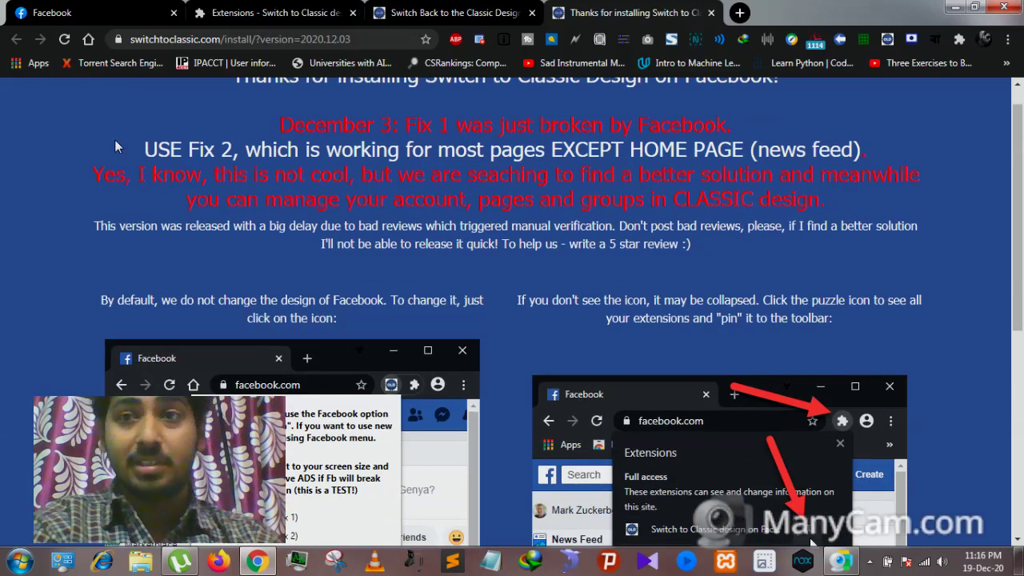
scroll(115, 142, down, 2)
scroll(114, 139, up, 1)
scroll(114, 139, down, 1)
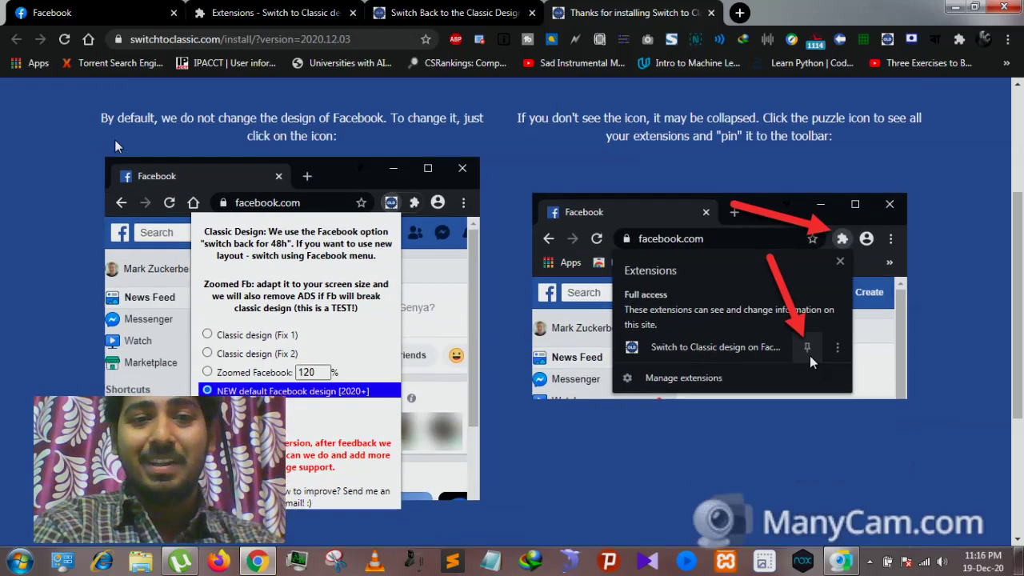
scroll(115, 139, down, 1)
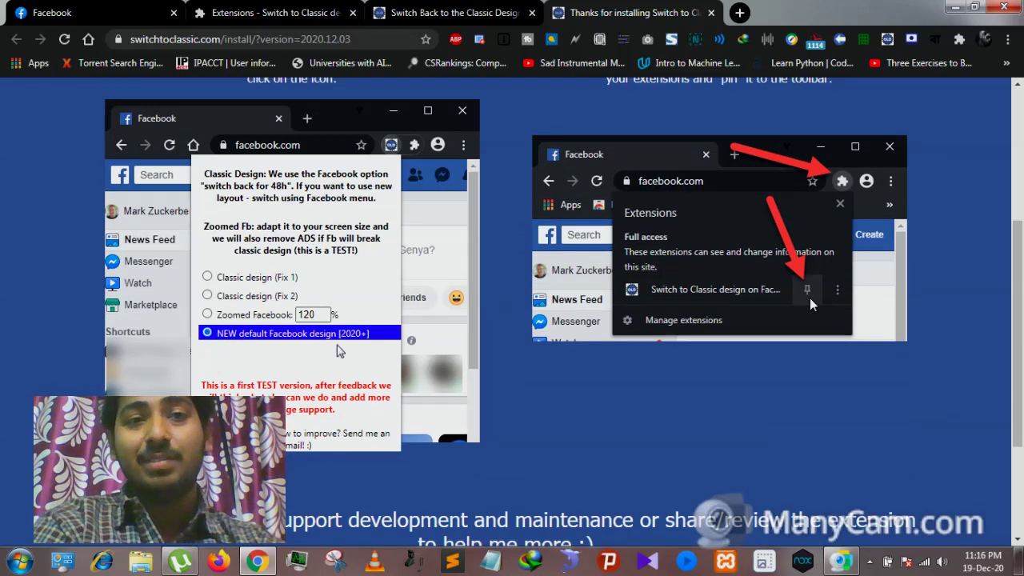
click(270, 6)
Check the Classic design extension's details page, then go back to the Facebook home feed.
click(80, 11)
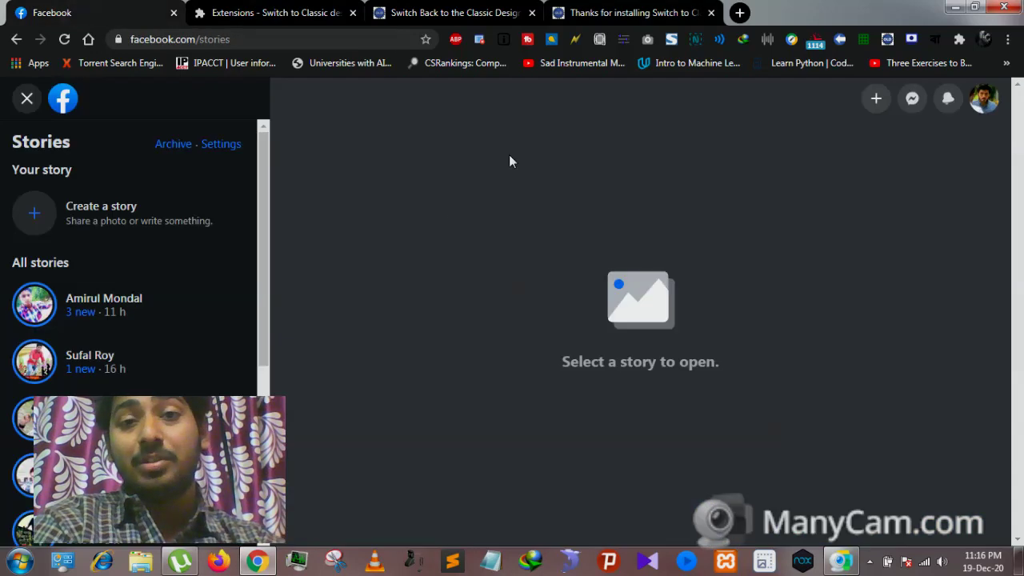
click(230, 8)
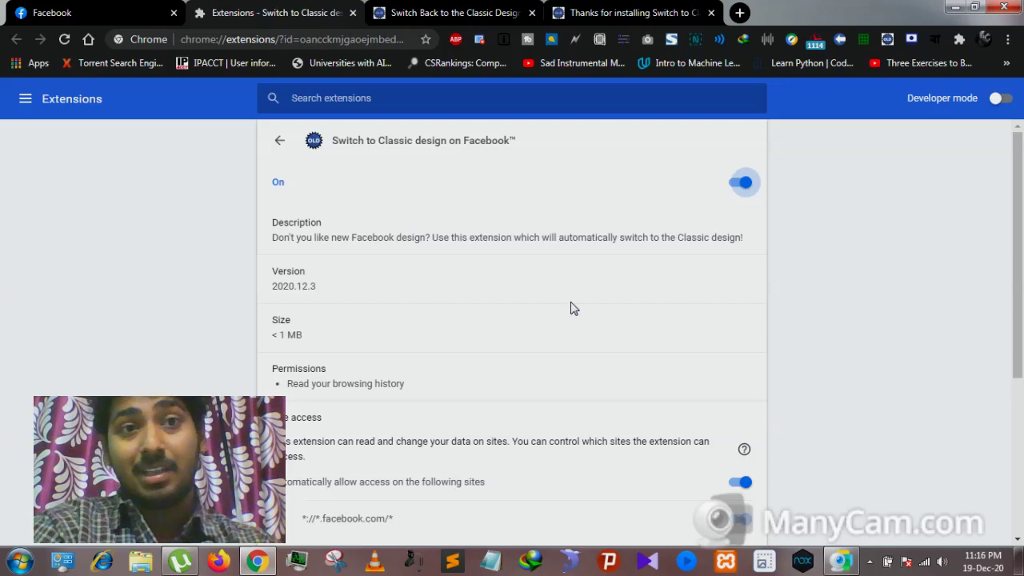
click(98, 10)
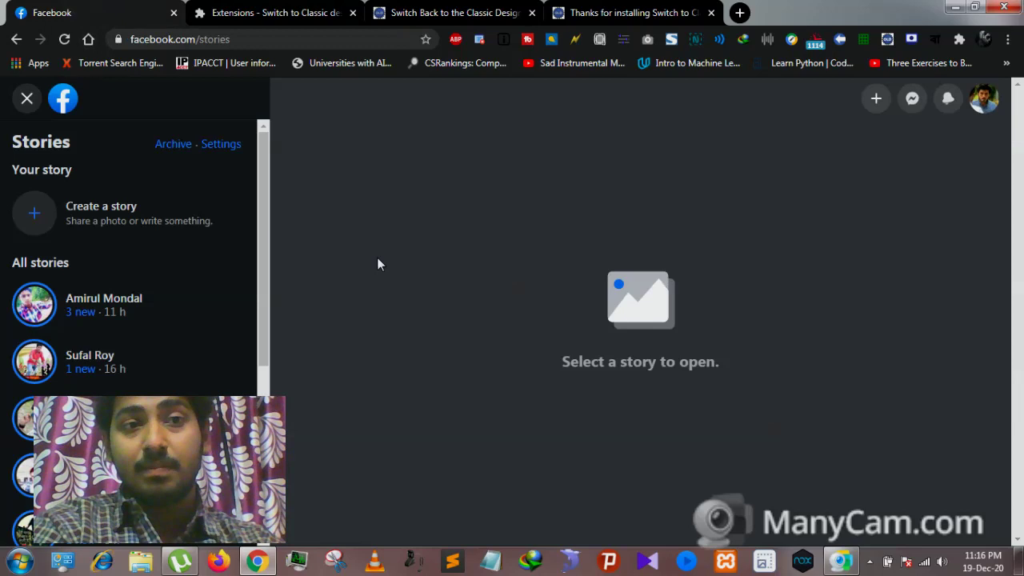
click(63, 98)
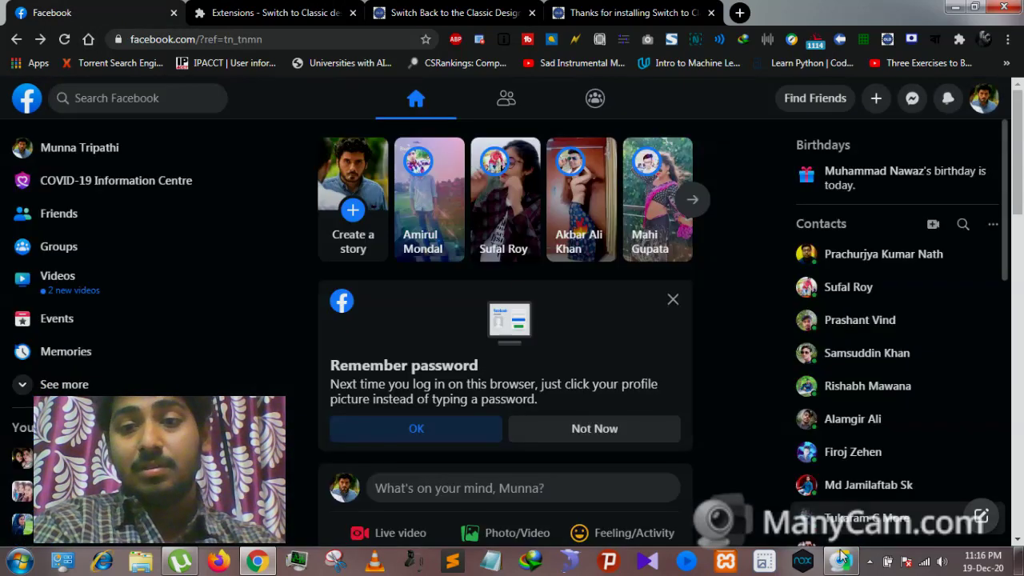
click(840, 563)
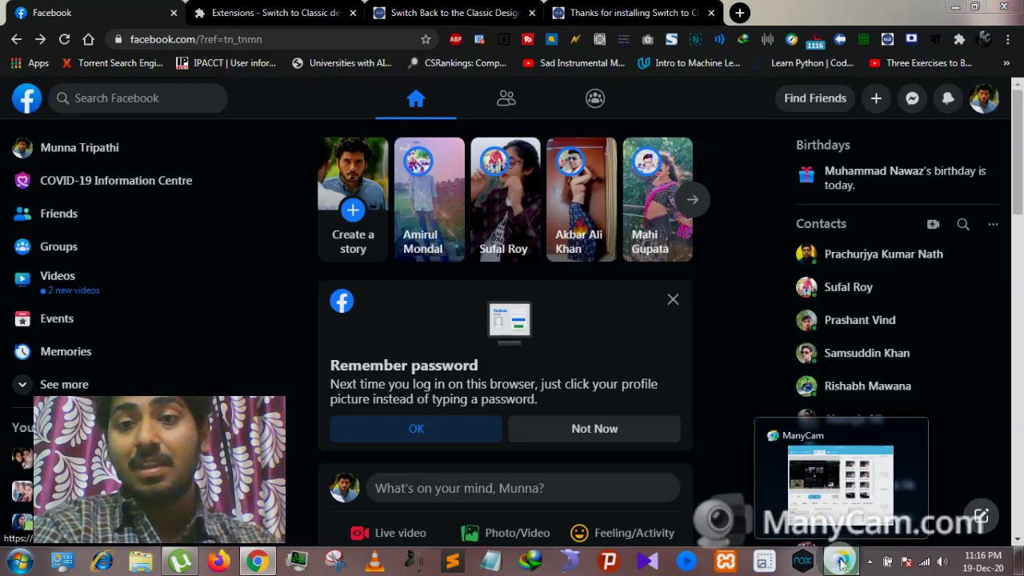